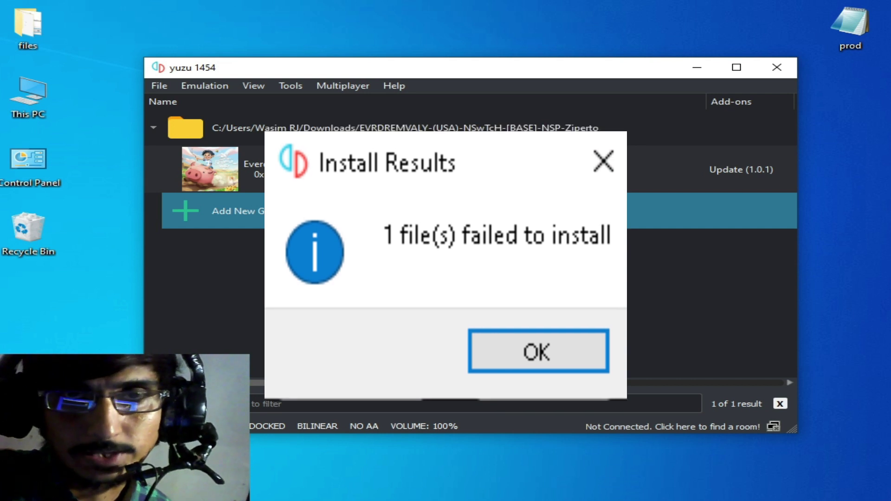
# Step: Dismiss the install results message and remove the installed update of Everdream Valley, confirming the removal
pyautogui.press('Return')
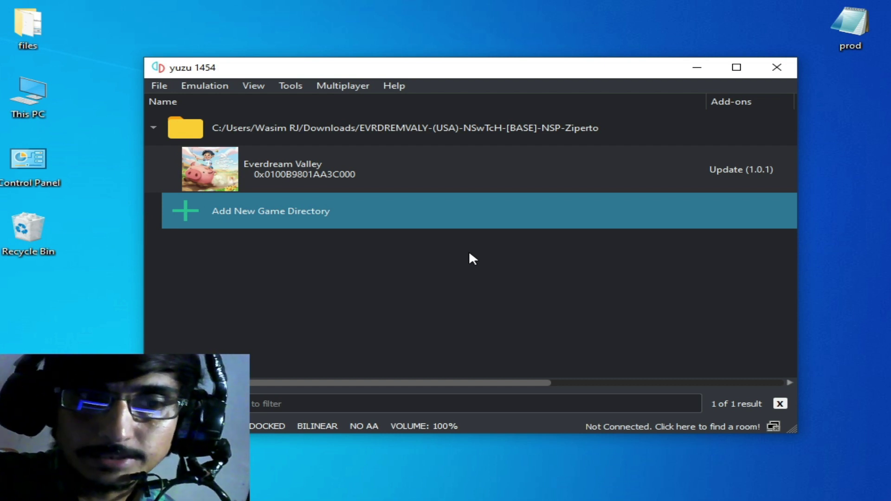
pyautogui.rightClick(310, 171)
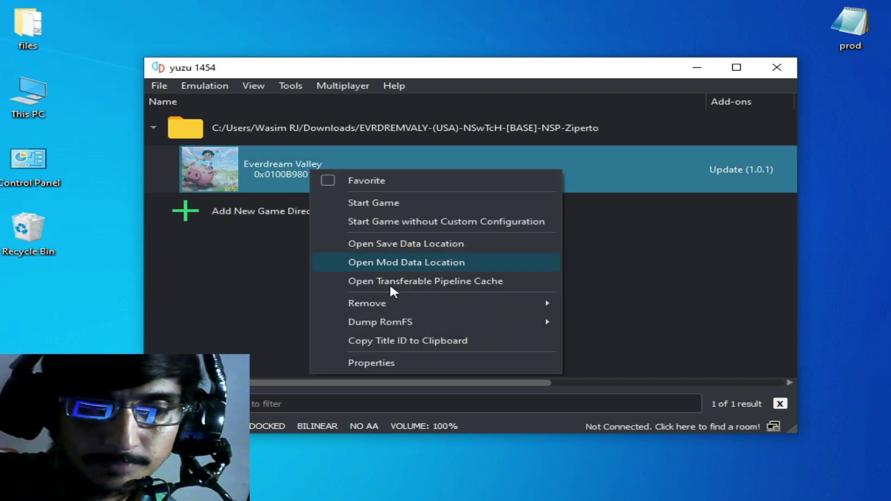
pyautogui.moveTo(380, 297)
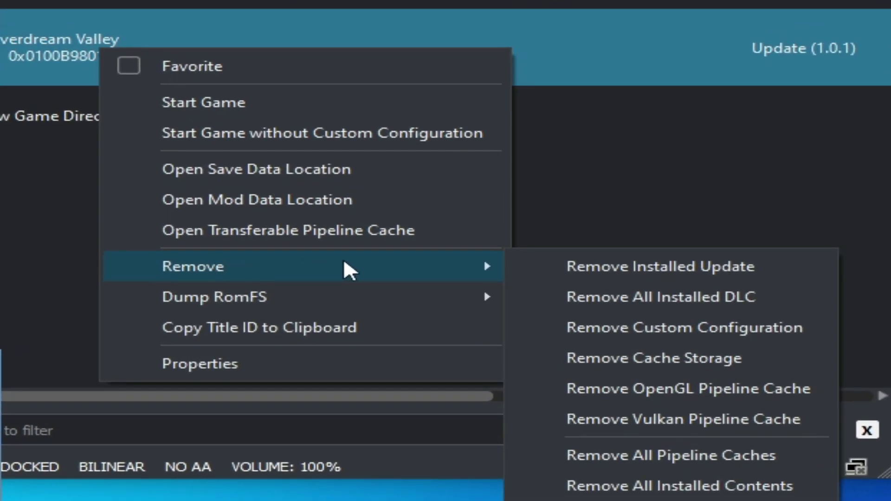
pyautogui.click(674, 271)
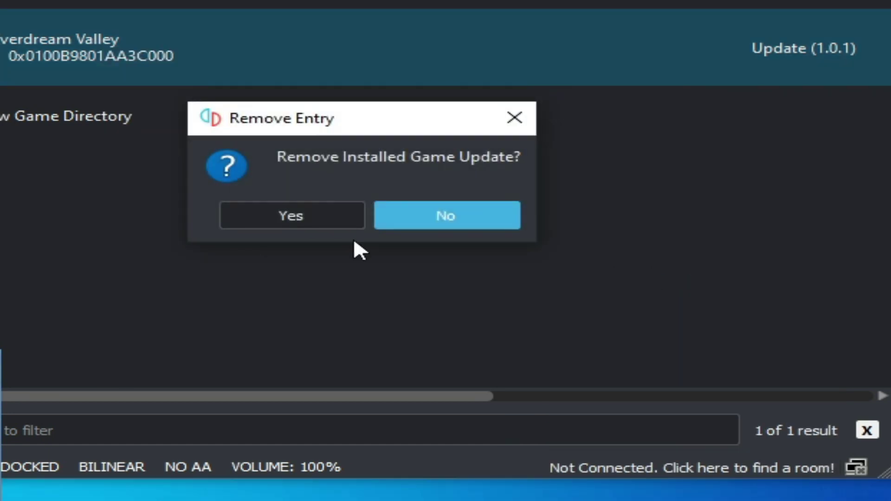
pyautogui.click(309, 214)
pyautogui.click(438, 217)
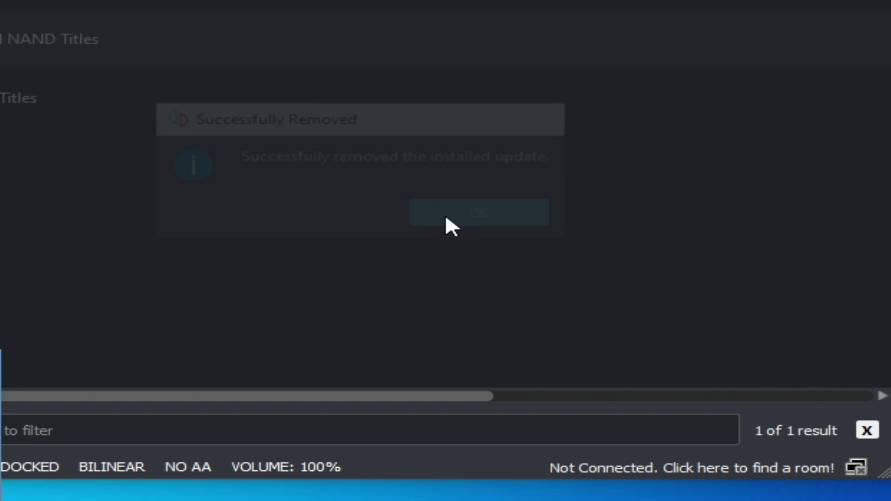
# Step: Remove all installed DLC of Everdream Valley and confirm the removal
pyautogui.rightClick(348, 176)
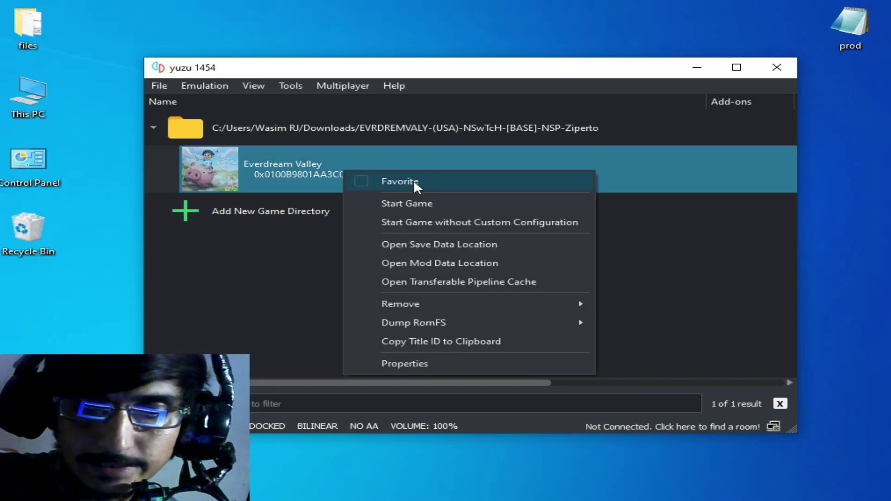
pyautogui.moveTo(538, 308)
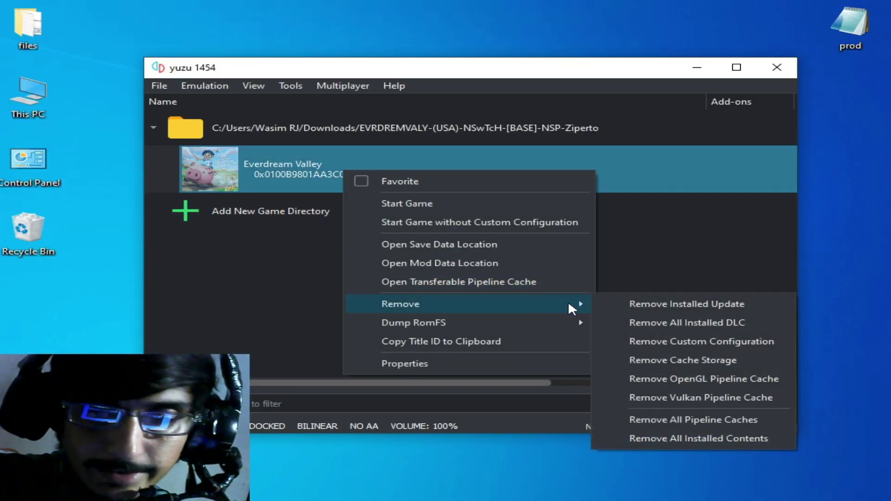
pyautogui.click(689, 320)
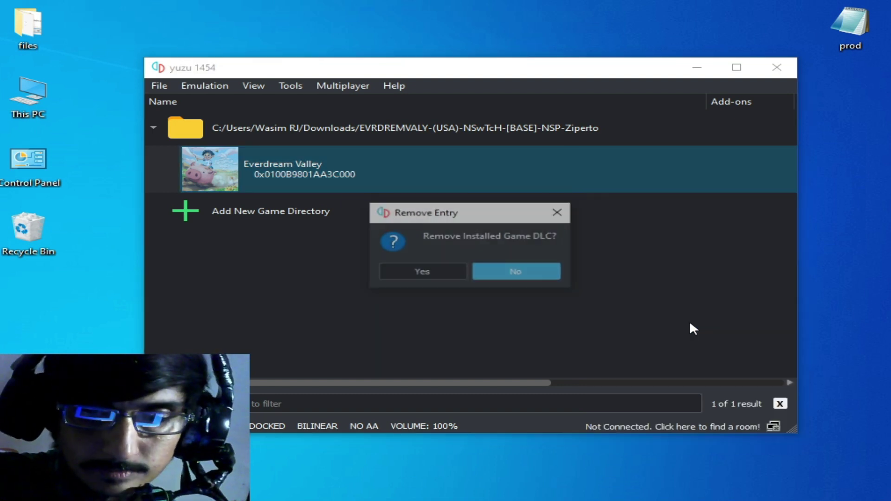
pyautogui.click(440, 270)
pyautogui.click(509, 273)
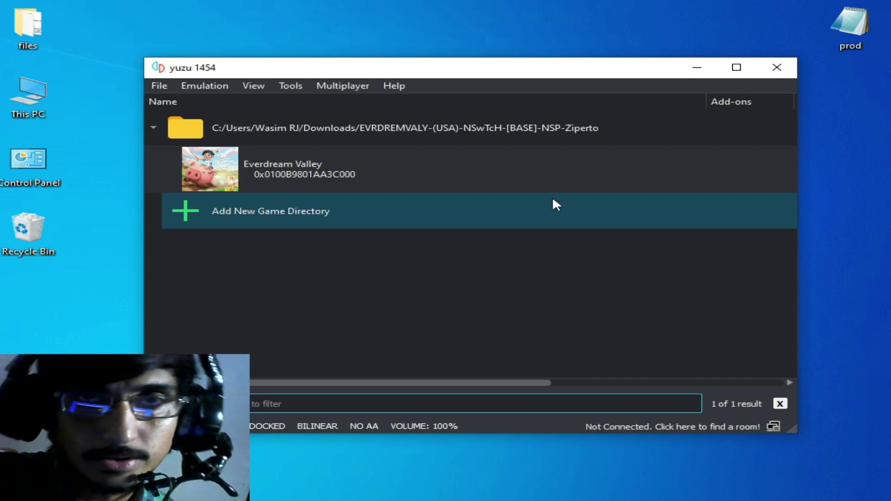
# Step: Close yuzu and relaunch it from its desktop shortcut
pyautogui.click(777, 68)
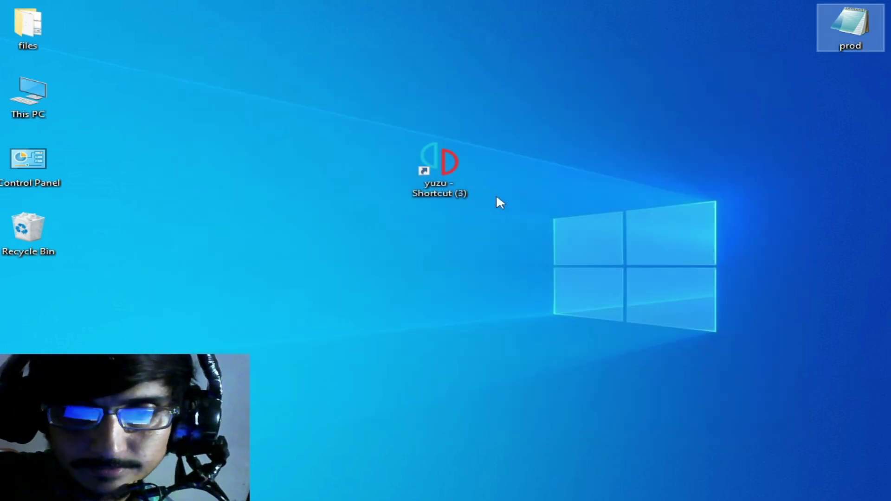
pyautogui.rightClick(453, 169)
pyautogui.click(478, 135)
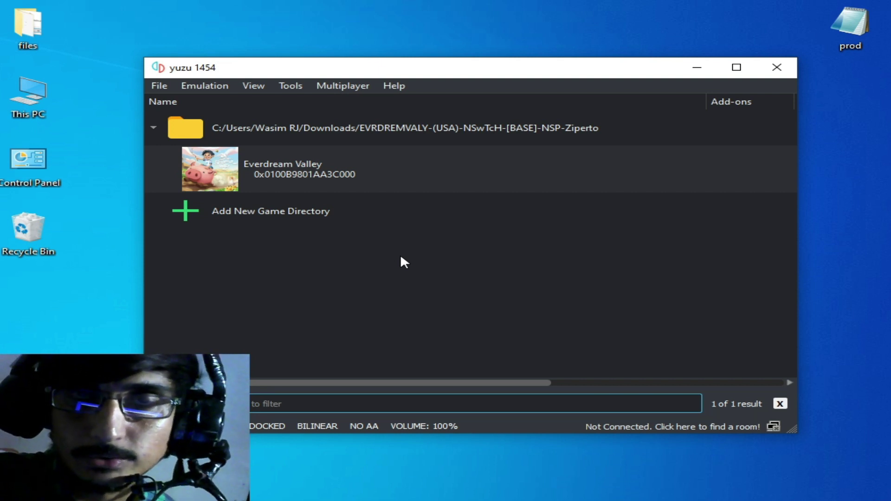
# Step: In the keys folder of yuzu's data folder, delete the prod file and replace it with the prod file from the desktop
pyautogui.click(160, 87)
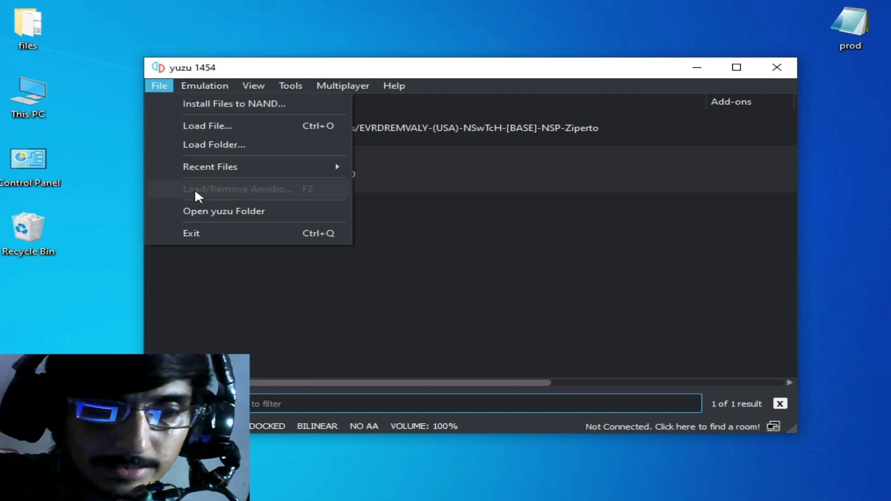
pyautogui.click(212, 211)
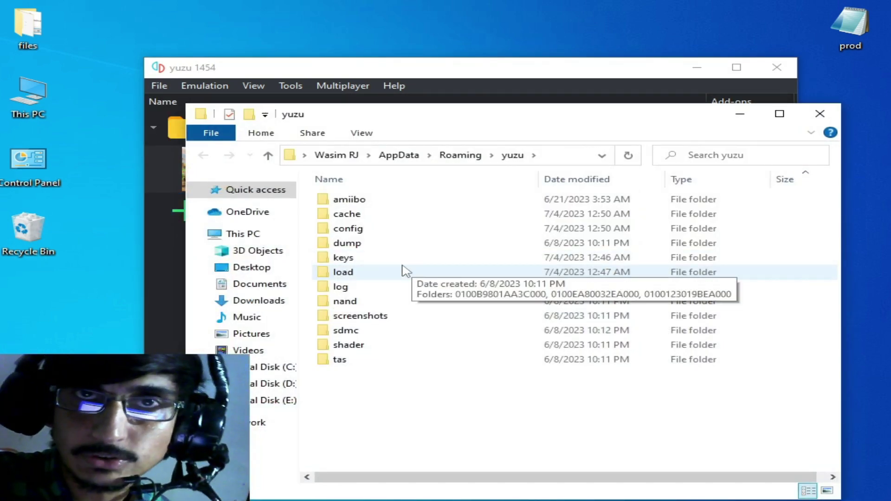
pyautogui.doubleClick(366, 258)
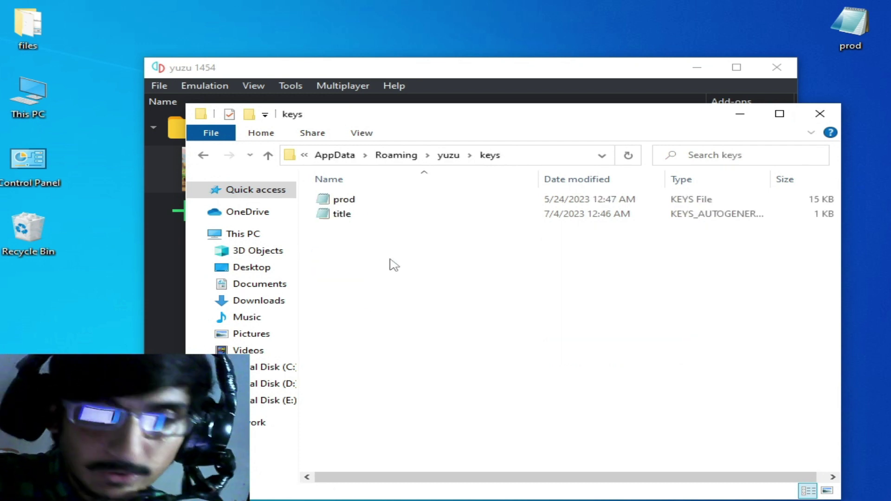
pyautogui.rightClick(344, 204)
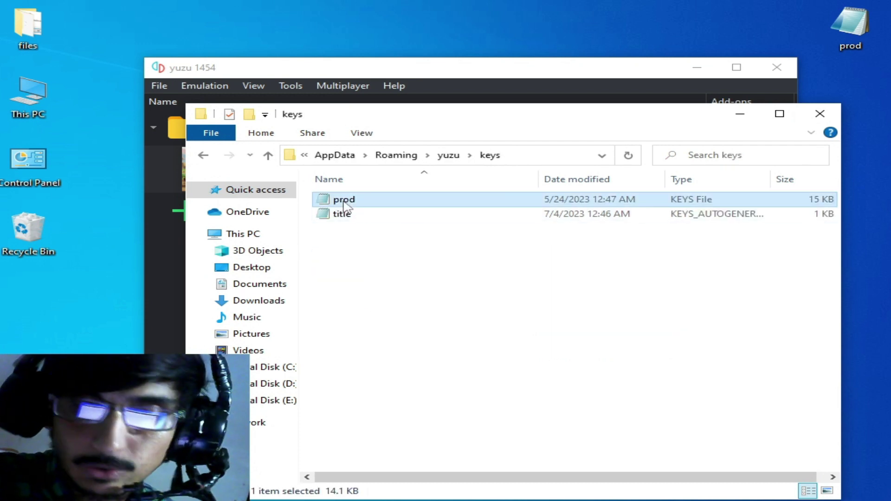
pyautogui.click(394, 458)
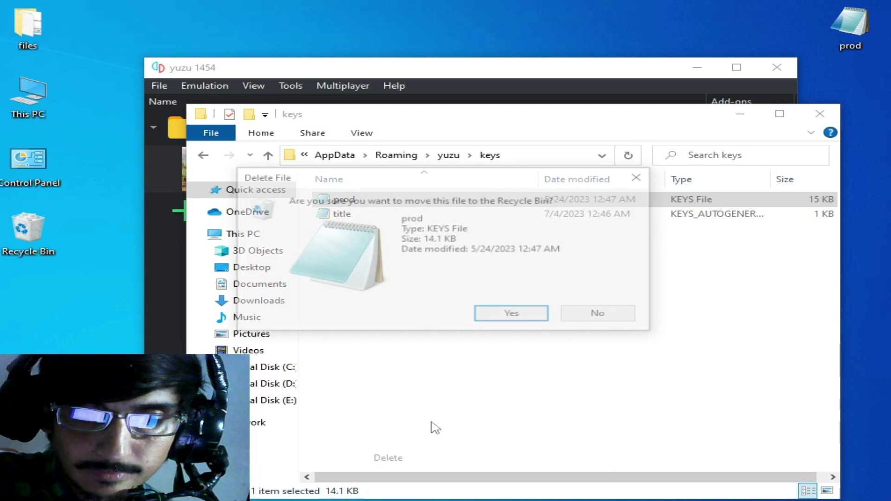
pyautogui.click(506, 318)
pyautogui.moveTo(849, 23); pyautogui.dragTo(514, 294)
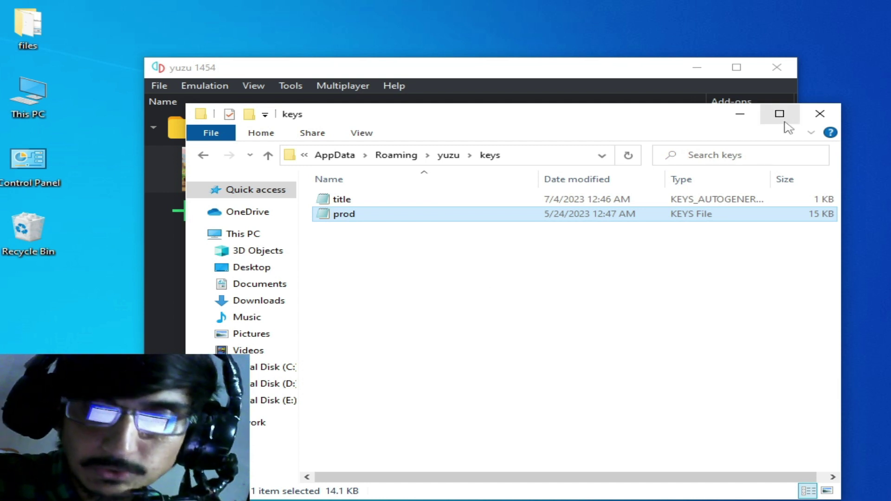
# Step: Close the keys folder and restart yuzu so it loads the replaced prod file
pyautogui.click(820, 113)
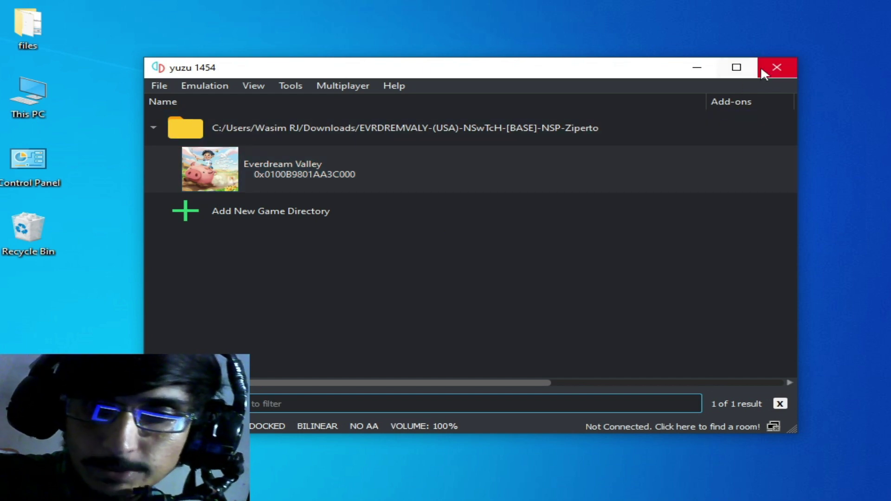
pyautogui.click(776, 67)
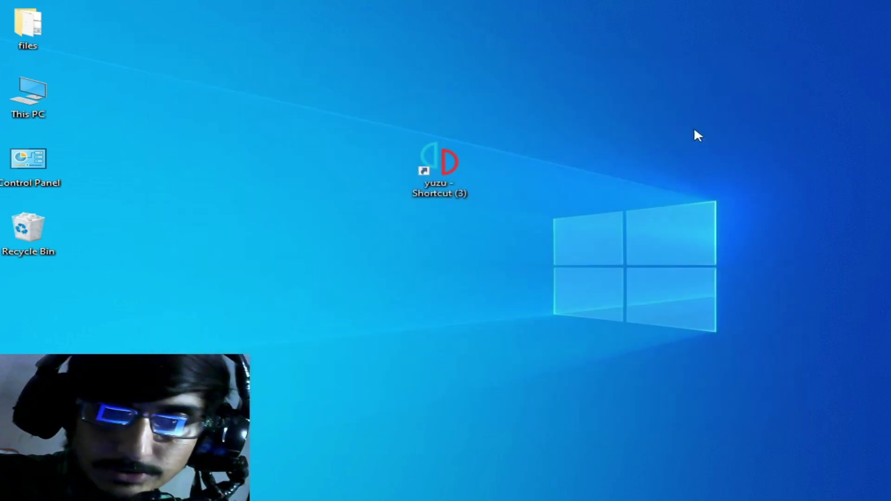
pyautogui.doubleClick(454, 173)
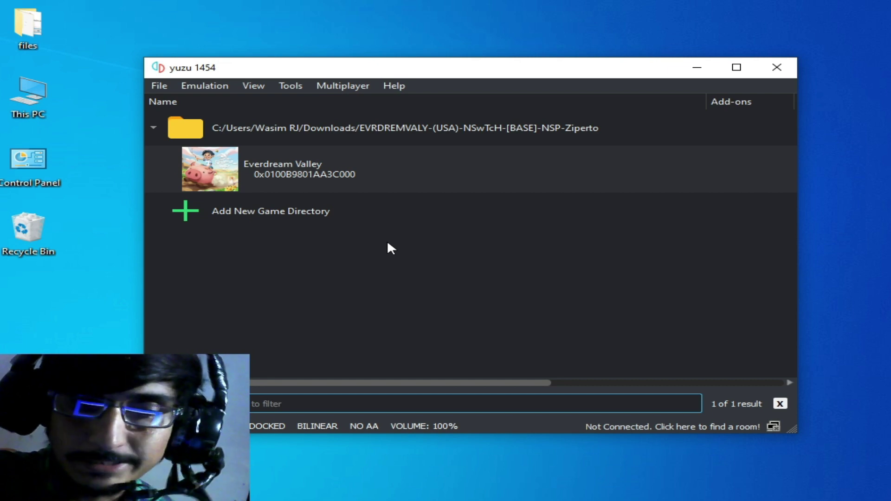
# Step: Install the Everdream Valley.nsp update file to NAND and check the game's add-ons in the list
pyautogui.click(160, 86)
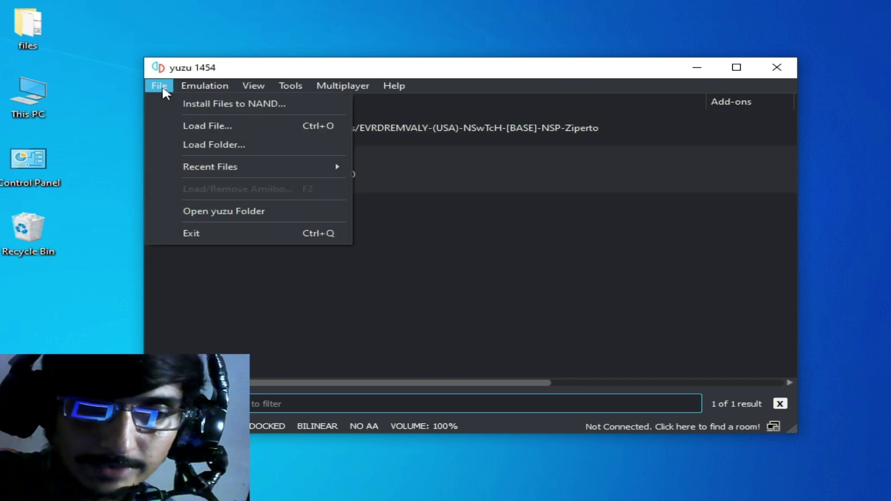
pyautogui.click(191, 103)
pyautogui.click(380, 180)
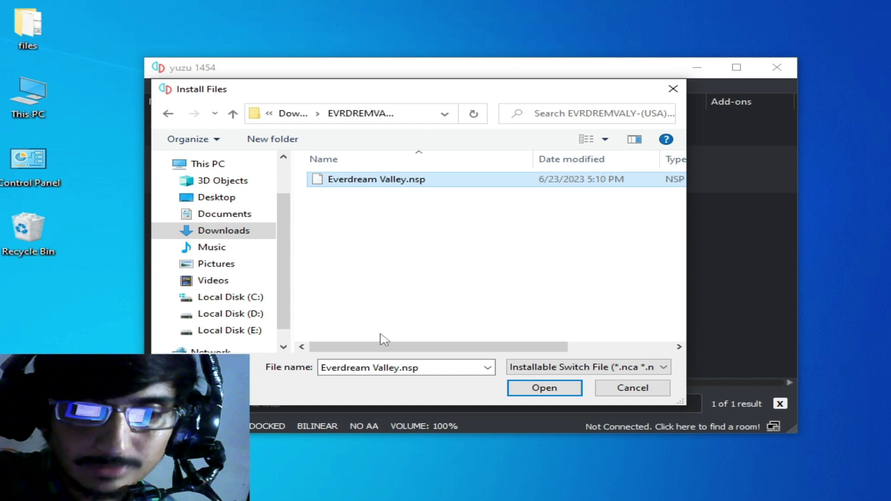
pyautogui.moveTo(382, 346); pyautogui.dragTo(356, 347)
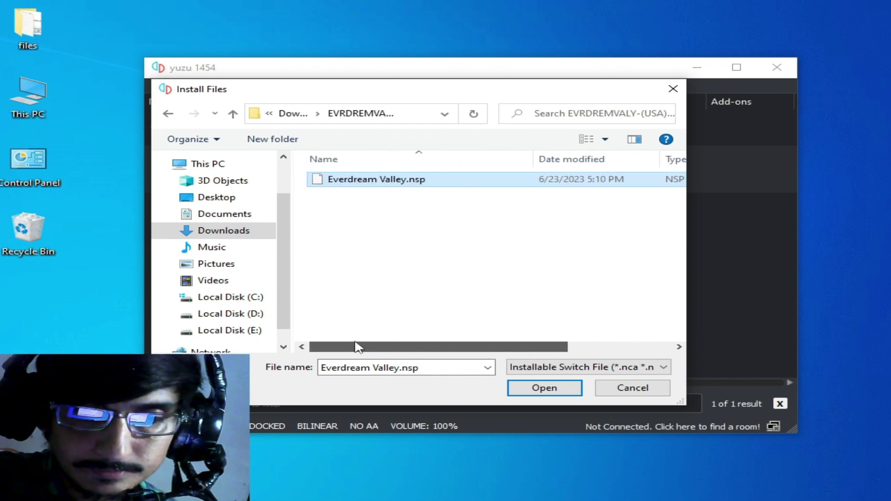
pyautogui.click(544, 388)
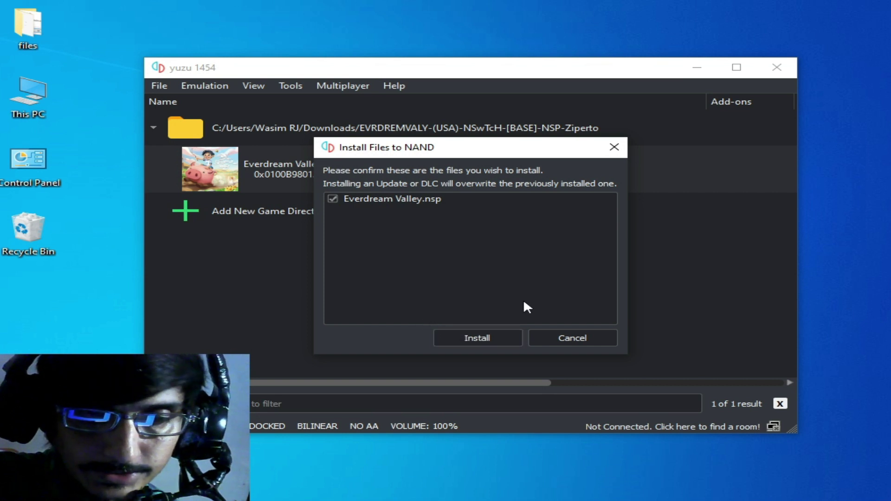
pyautogui.click(494, 336)
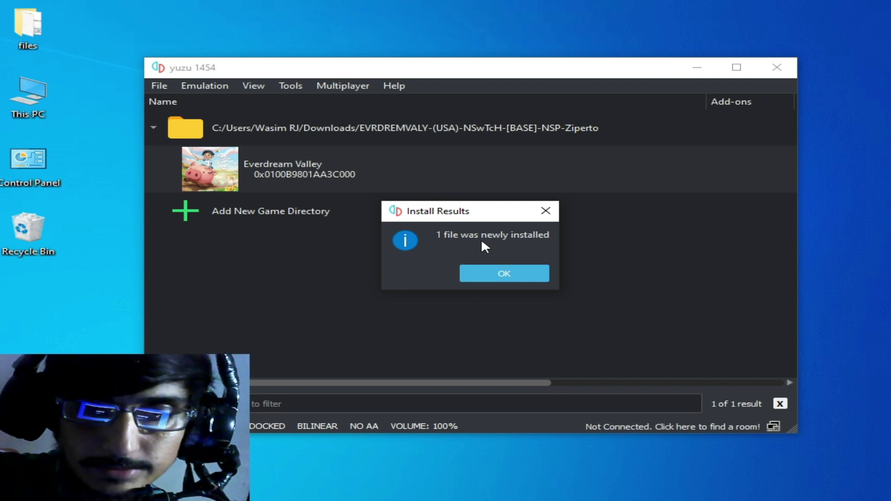
pyautogui.click(494, 273)
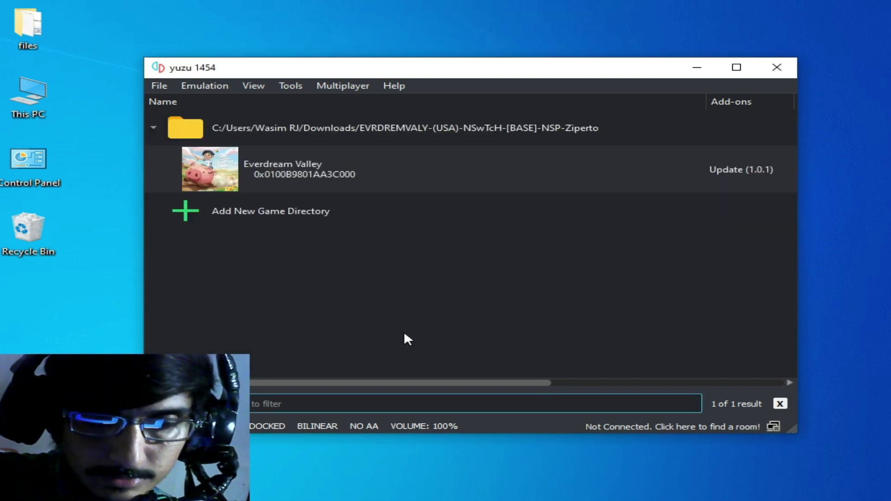
pyautogui.moveTo(351, 380); pyautogui.dragTo(475, 381)
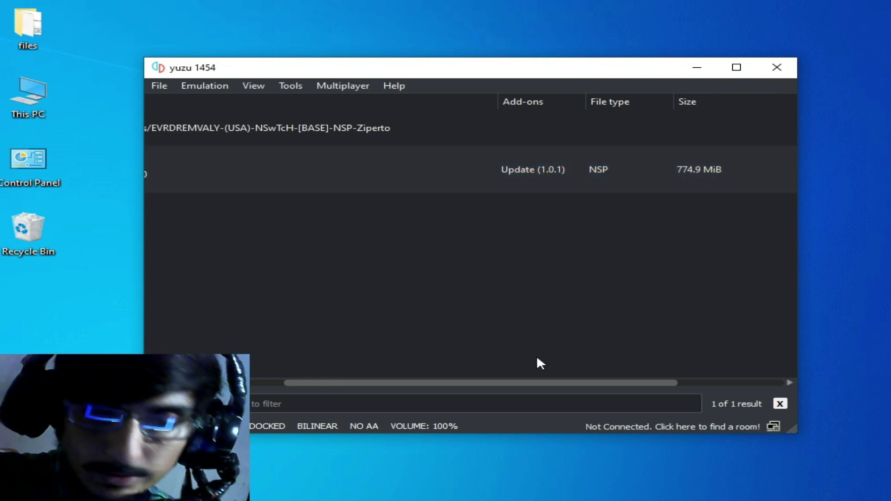
pyautogui.moveTo(555, 383); pyautogui.dragTo(375, 383)
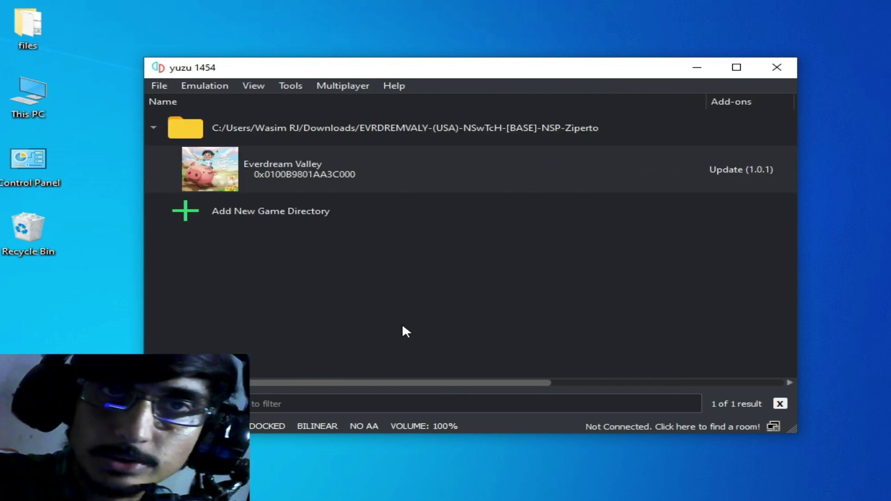